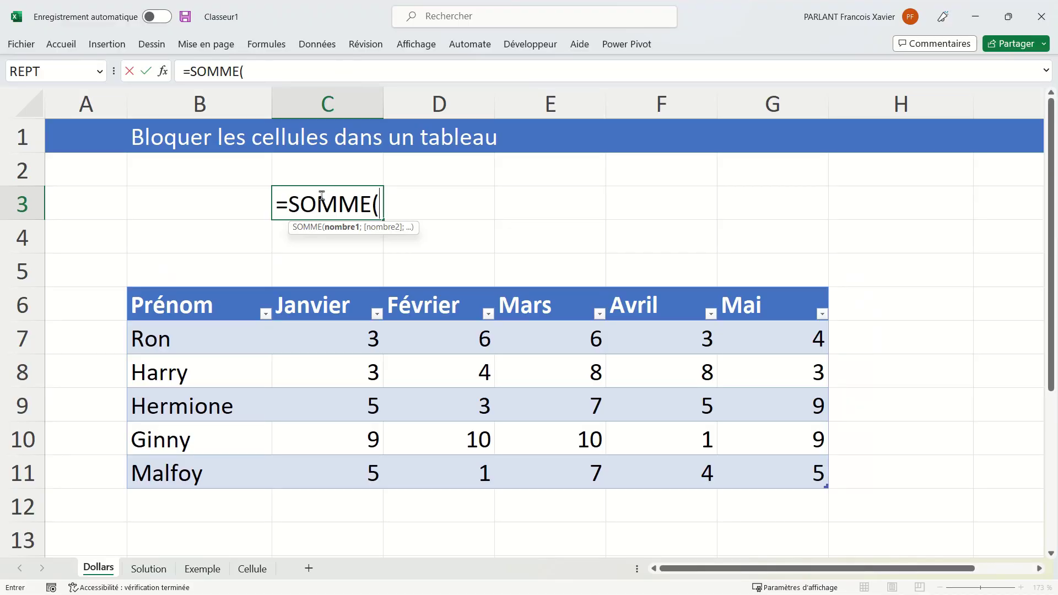
Complete the SOMME formula in C3 with the locked range $C$7:$C$11 over the Janvier column
click(347, 288)
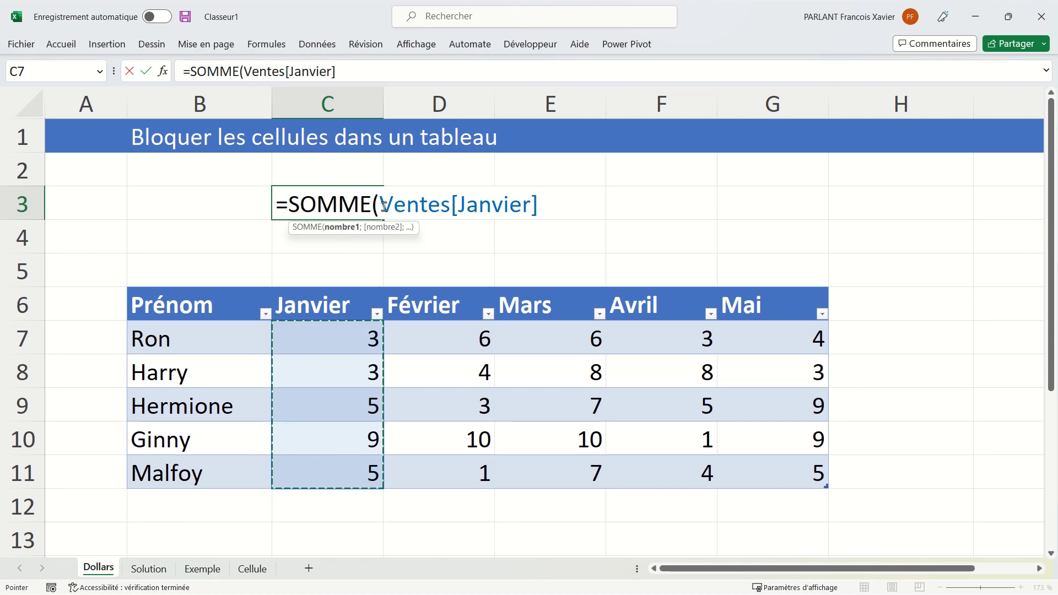
drag(380, 203, 651, 229)
text(C7)
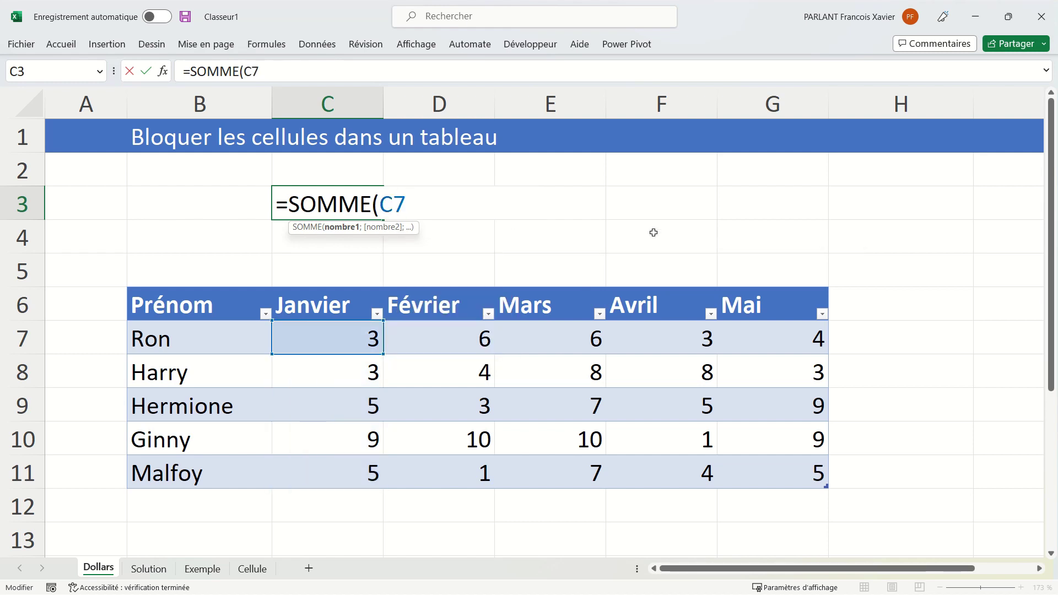
text(:C11)
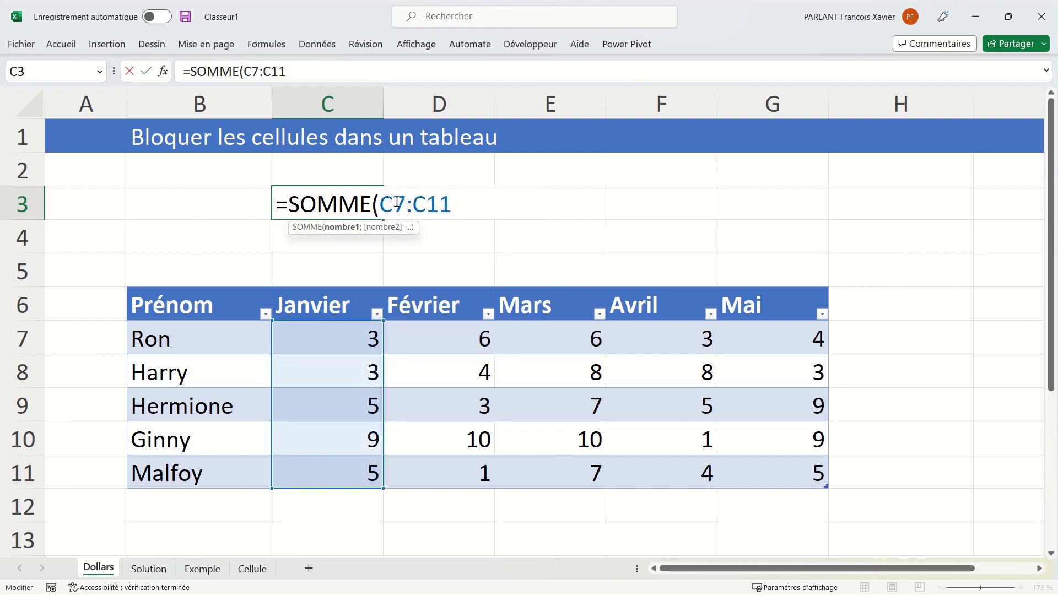
drag(393, 202, 433, 203)
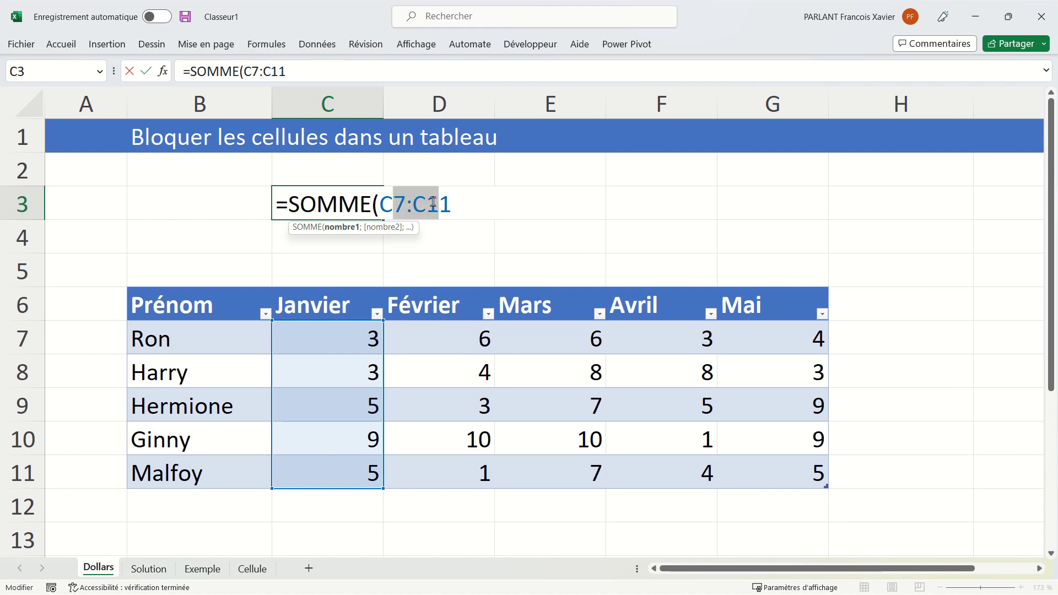
key(F4)
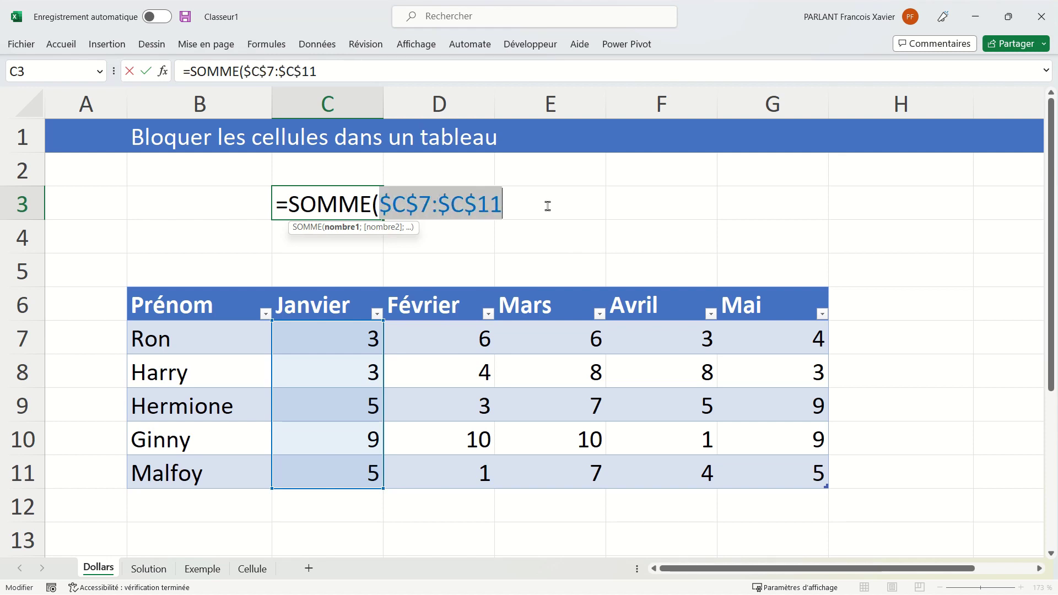
key(Return)
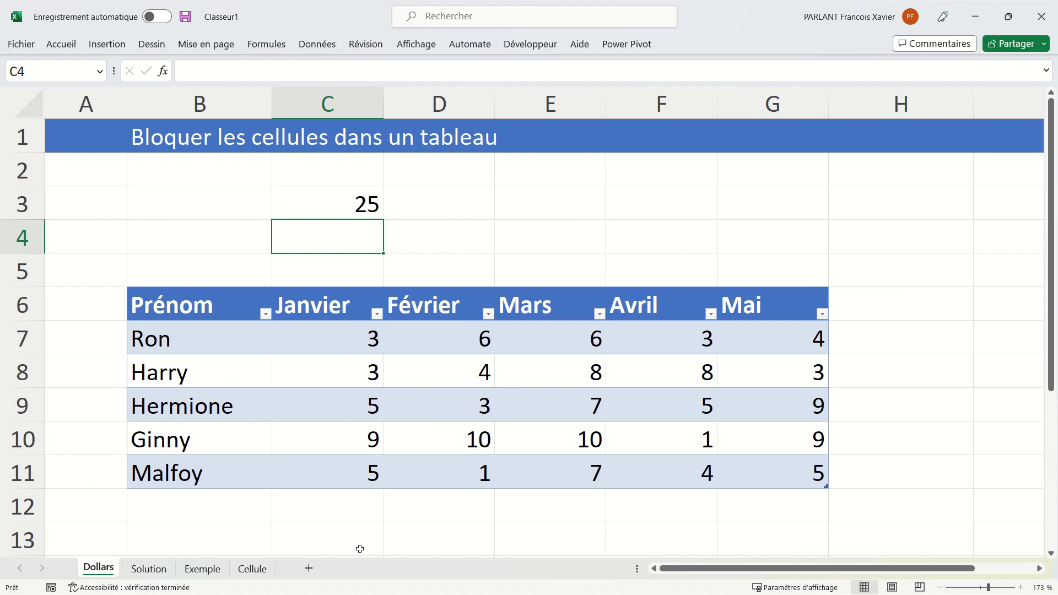
Fill the C3 sum formula across to G3 and check the references in G3 and C3
click(326, 210)
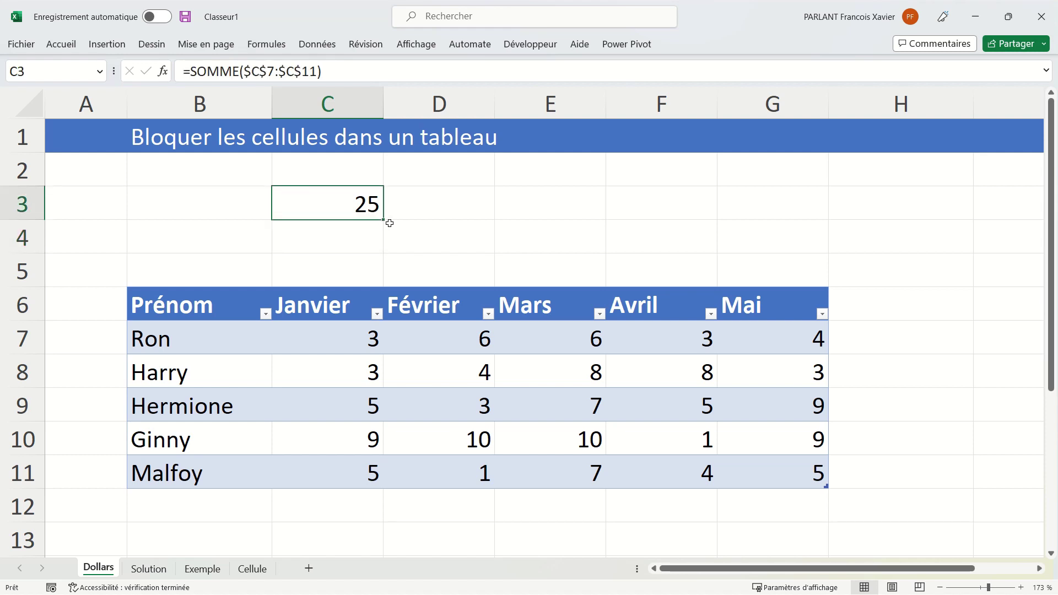
drag(384, 218, 760, 206)
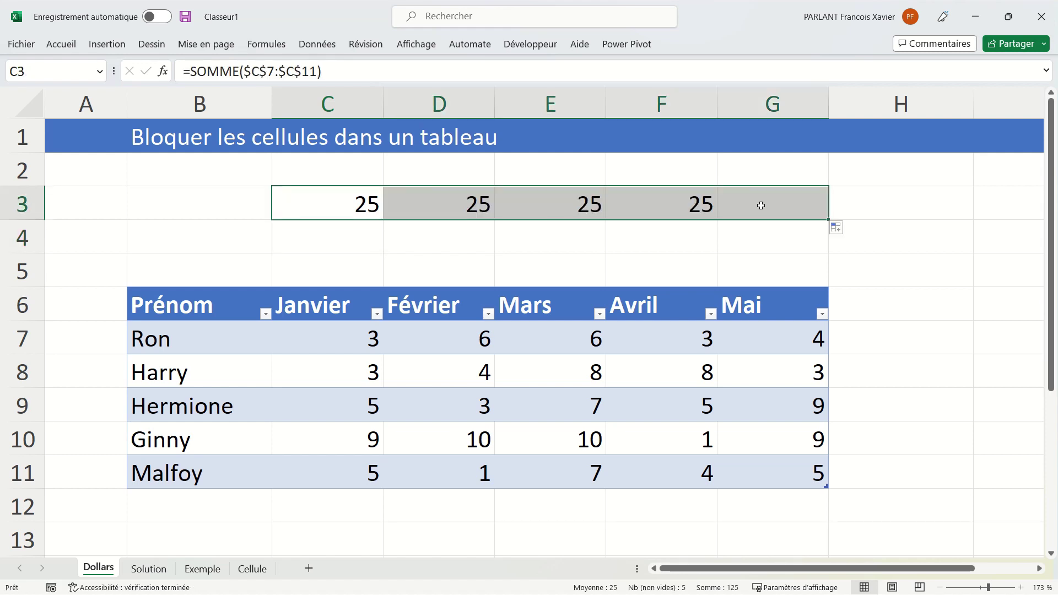
double_click(761, 206)
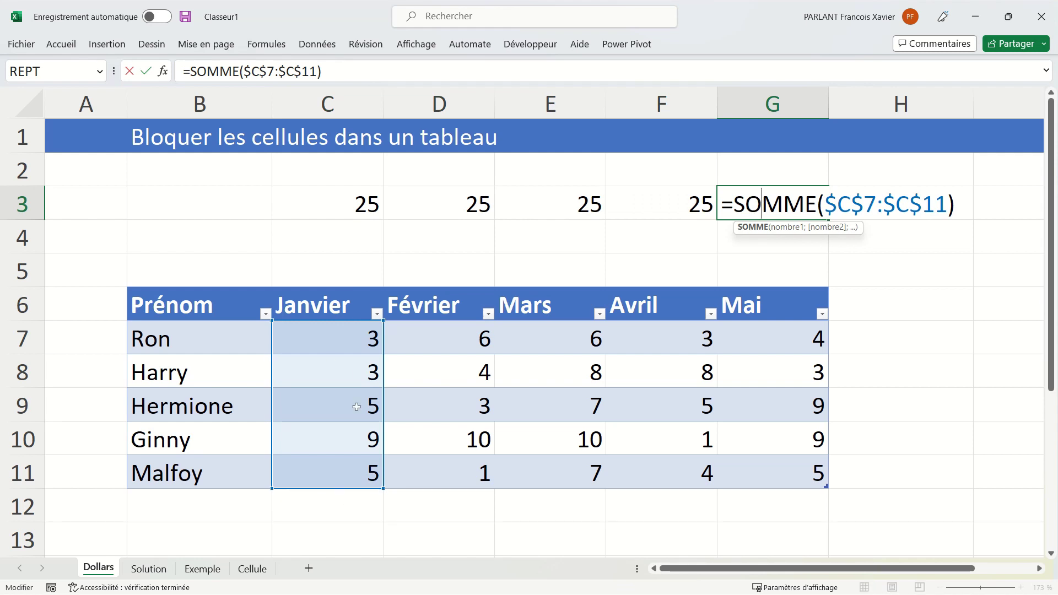
double_click(338, 204)
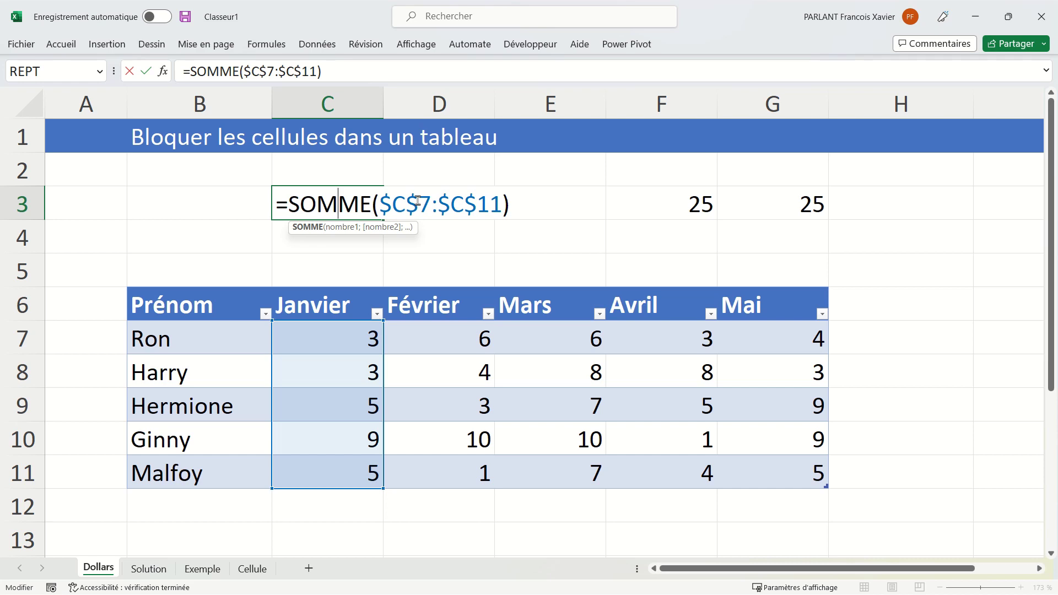
key(Escape)
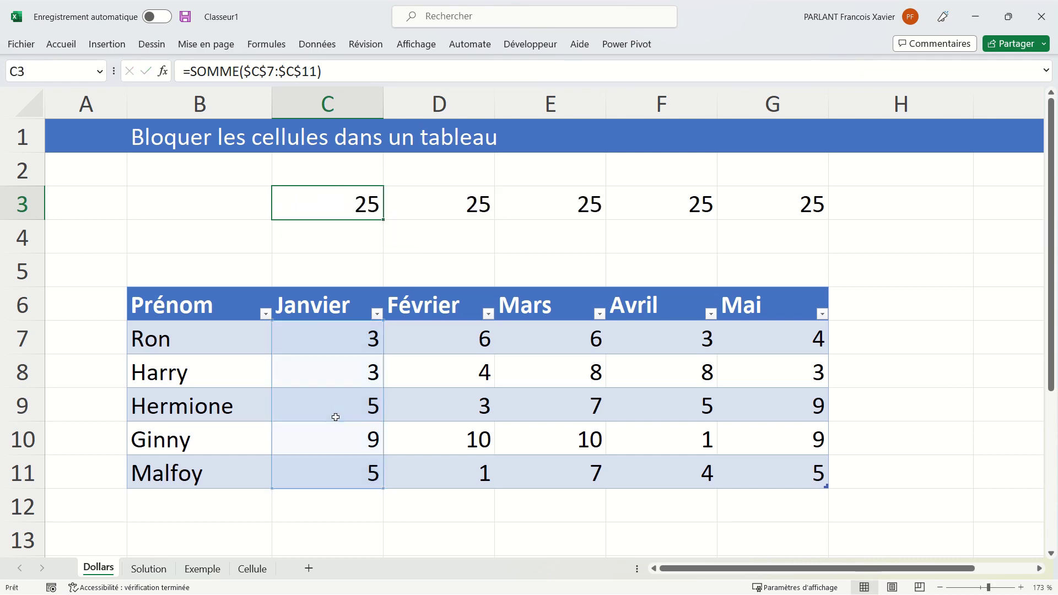
Add a table row in row 12 with a first name and 10 for Janvier, then check the formula in D3
click(210, 506)
text(Albus)
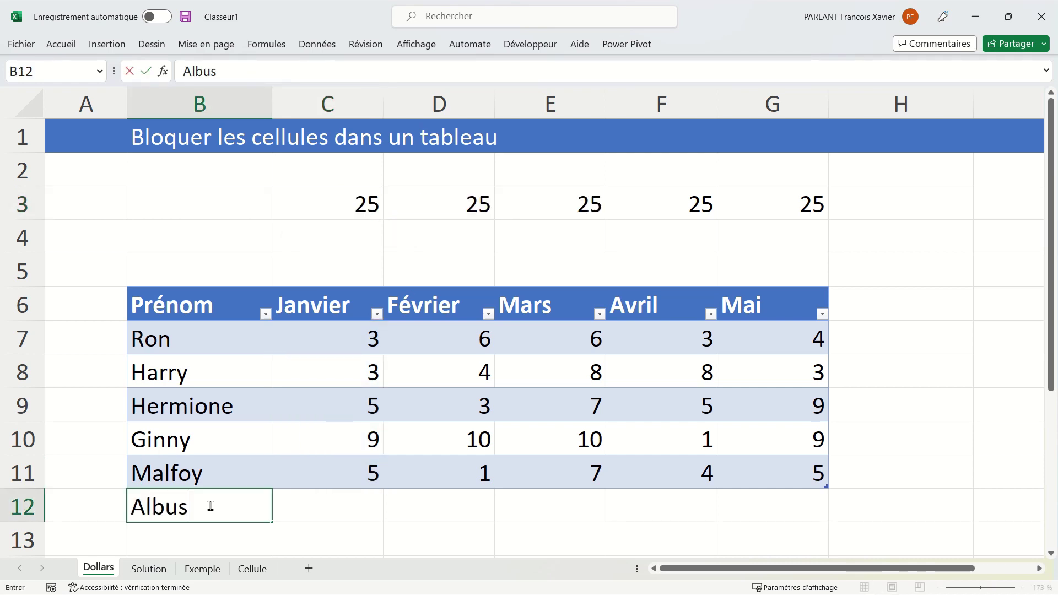
key(Tab)
text(10)
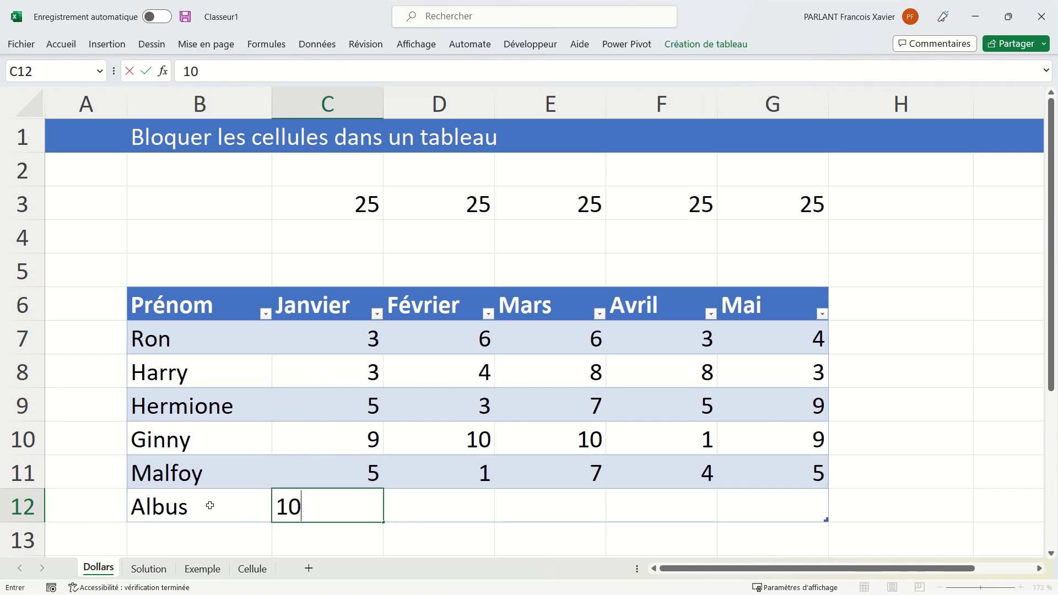
key(Return)
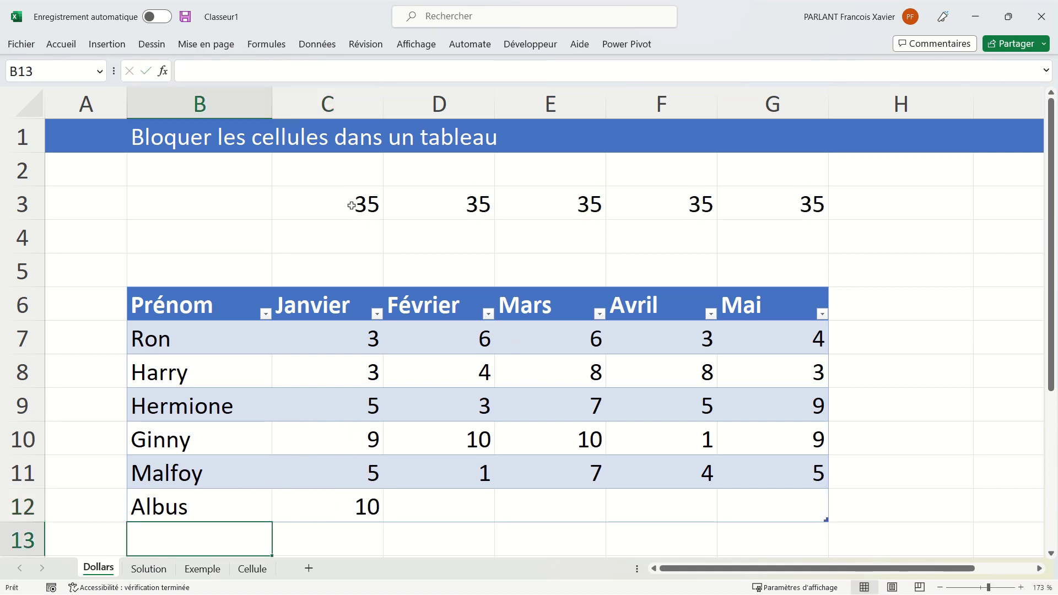
drag(351, 205, 419, 201)
double_click(445, 200)
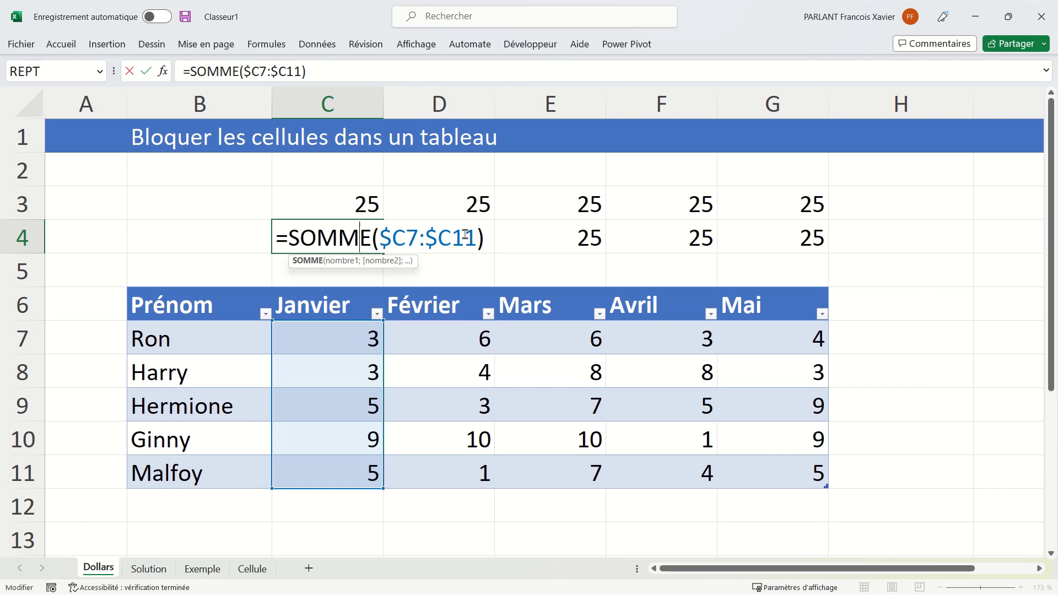
Add a first name with 10 for Janvier directly below the table and inspect the row 4 formulas in C4 and D4
key(Return)
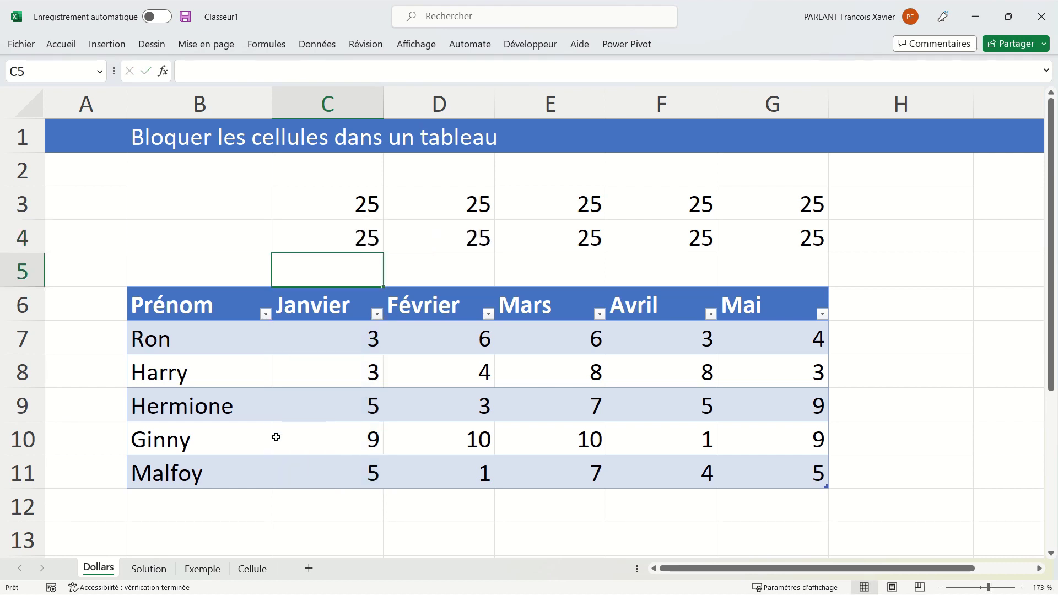
click(246, 494)
text(Albus)
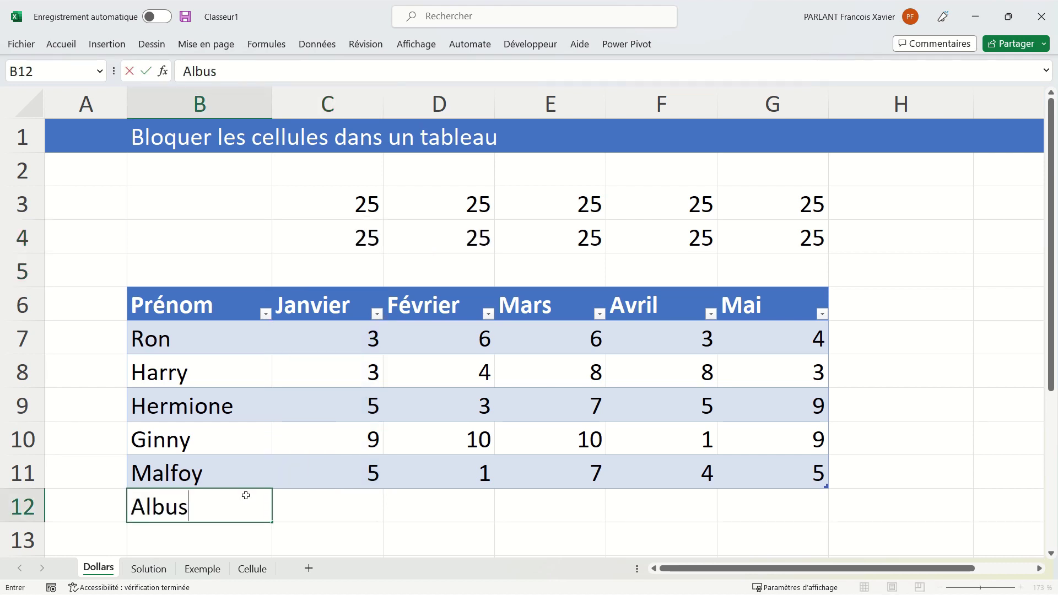
key(Tab)
text(10)
key(Return)
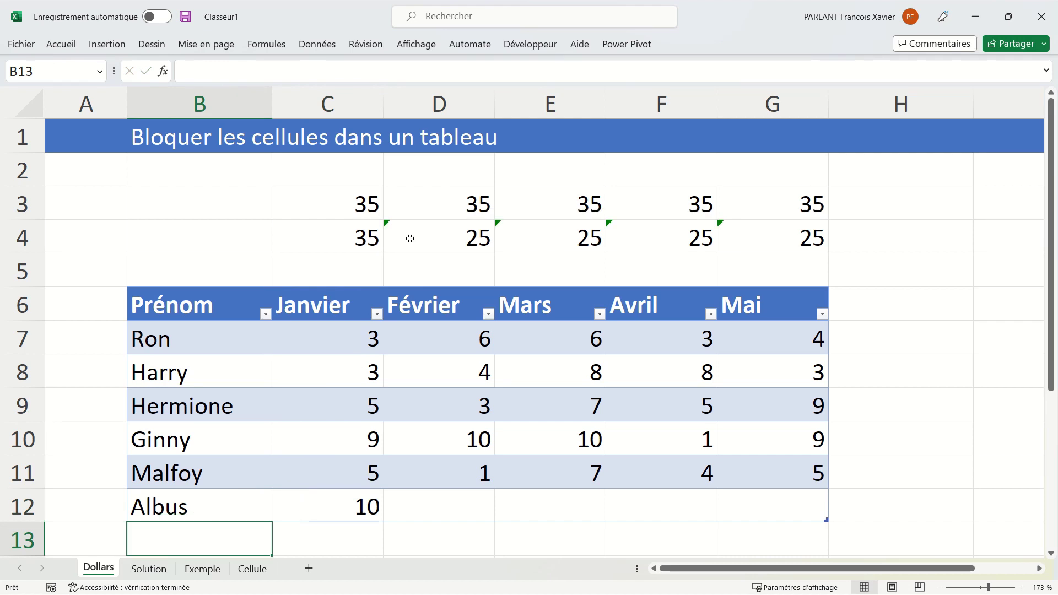
click(359, 233)
click(441, 233)
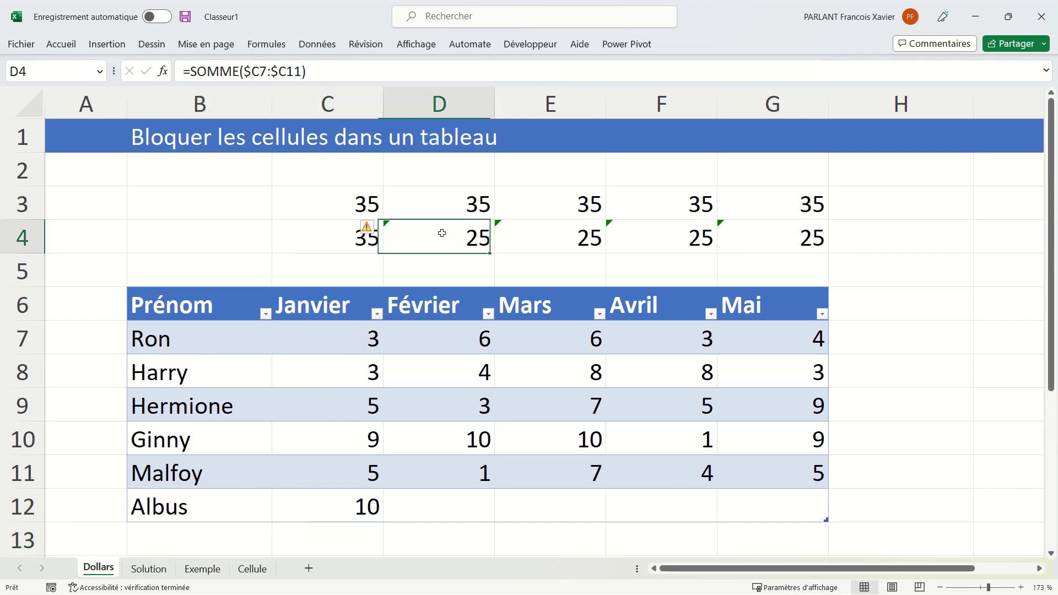
double_click(443, 233)
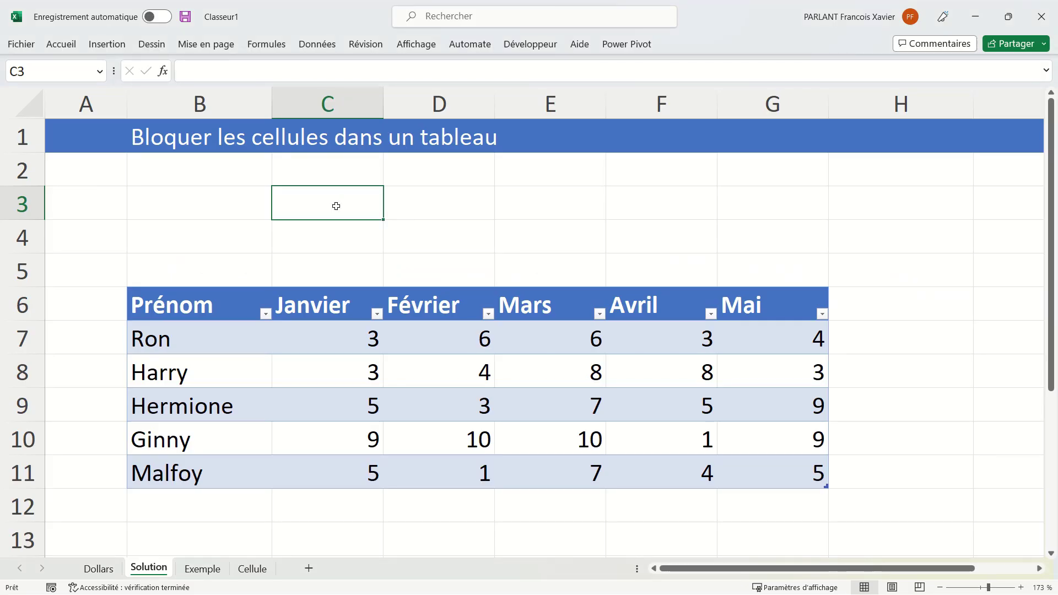
On the Solution sheet, enter =SOMME(Heures[[Janvier]:[Février]]) in C3, fill it across to G3 and inspect F3
text(=SOMME()
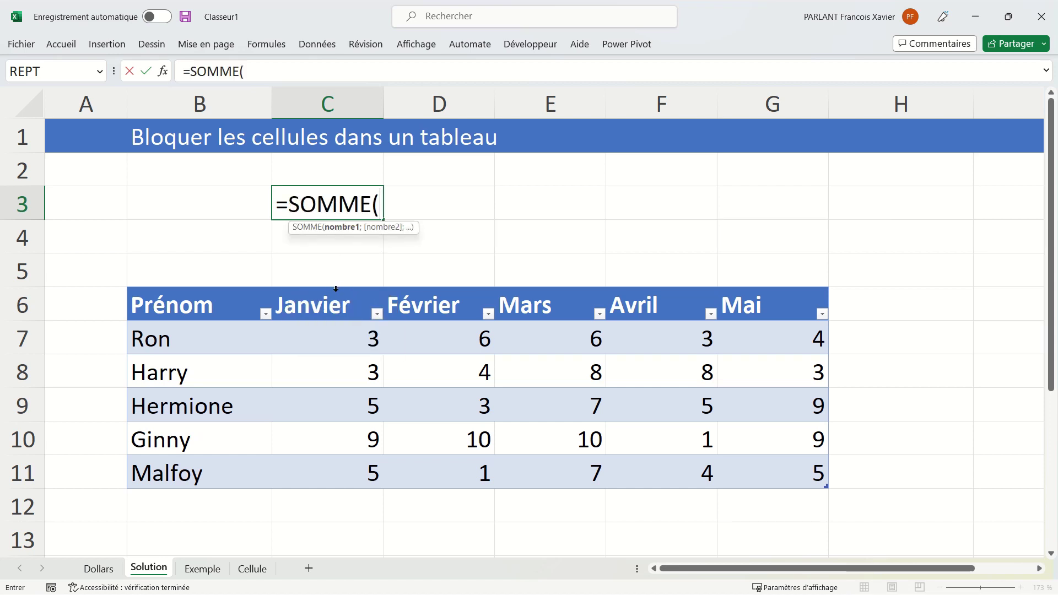
drag(335, 288, 434, 286)
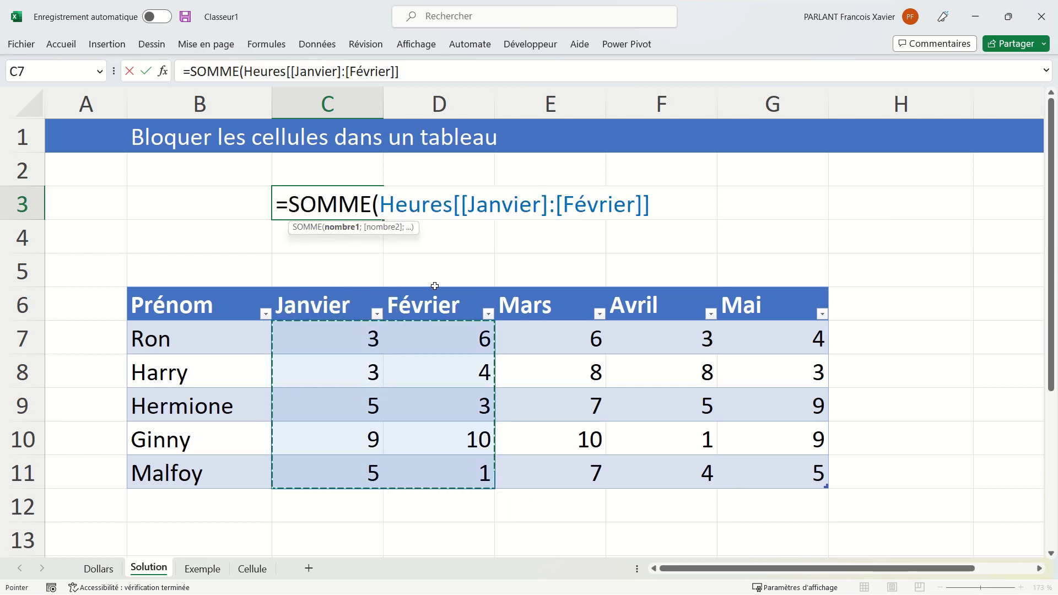
key(Return)
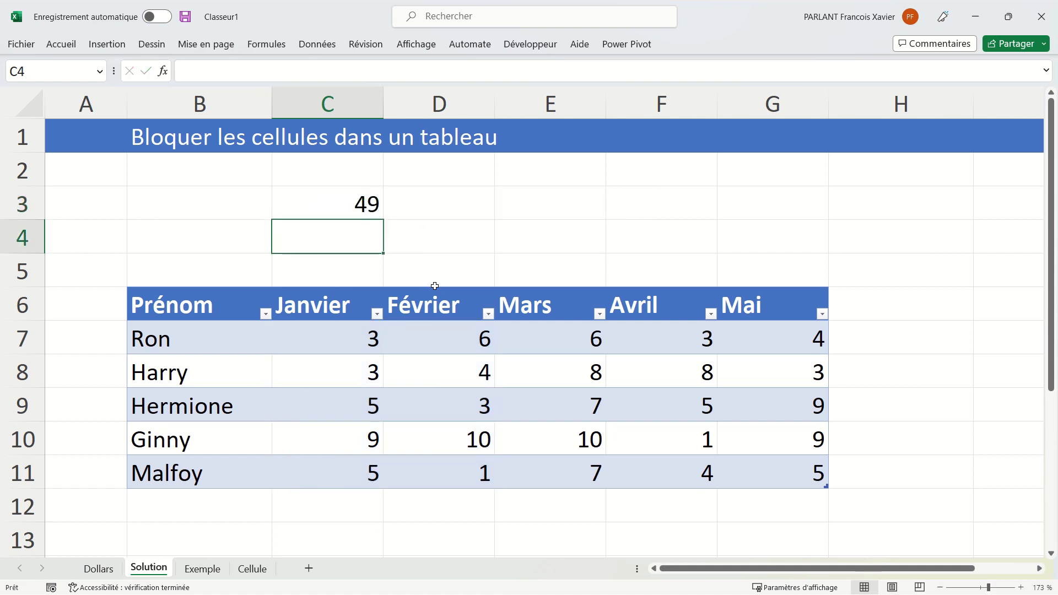
click(358, 206)
drag(382, 218, 783, 216)
double_click(642, 204)
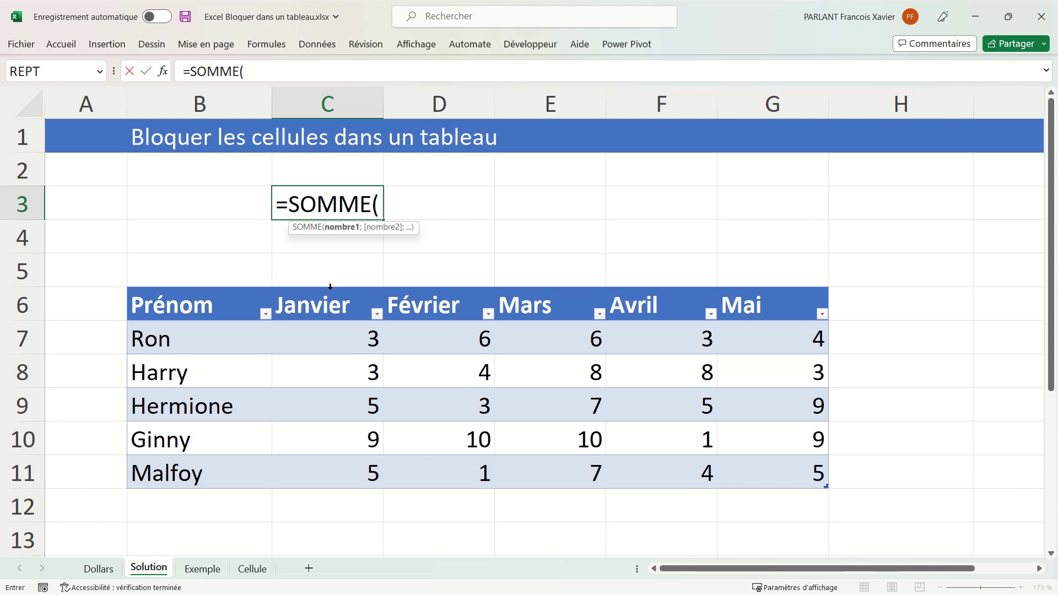
Complete the C3 formula as =SOMME(Heures[[Janvier]:[Janvier]]) to lock the sum on the Janvier column
drag(330, 286, 428, 299)
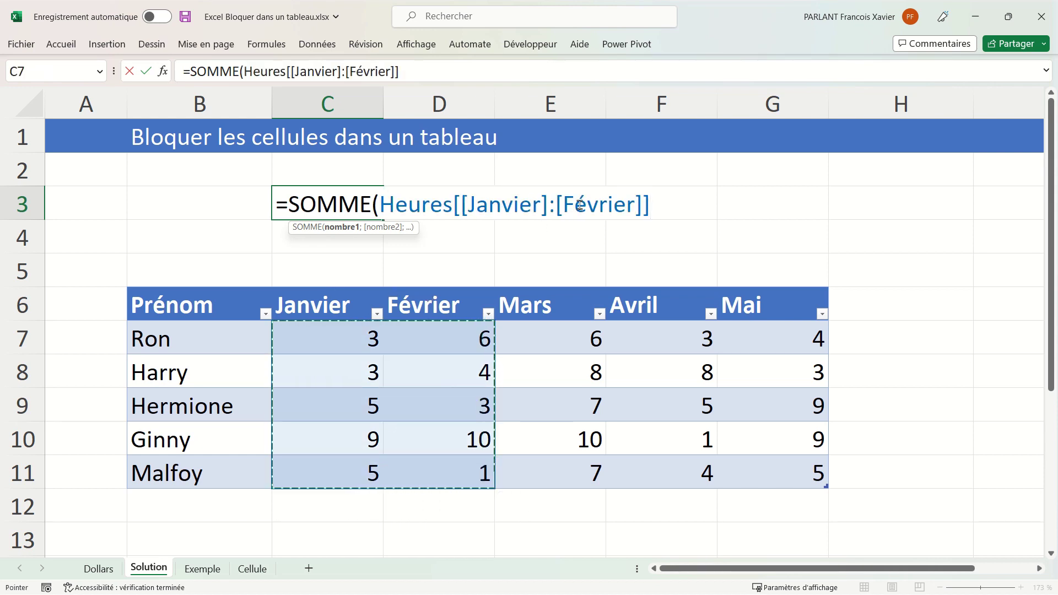
drag(561, 204, 636, 197)
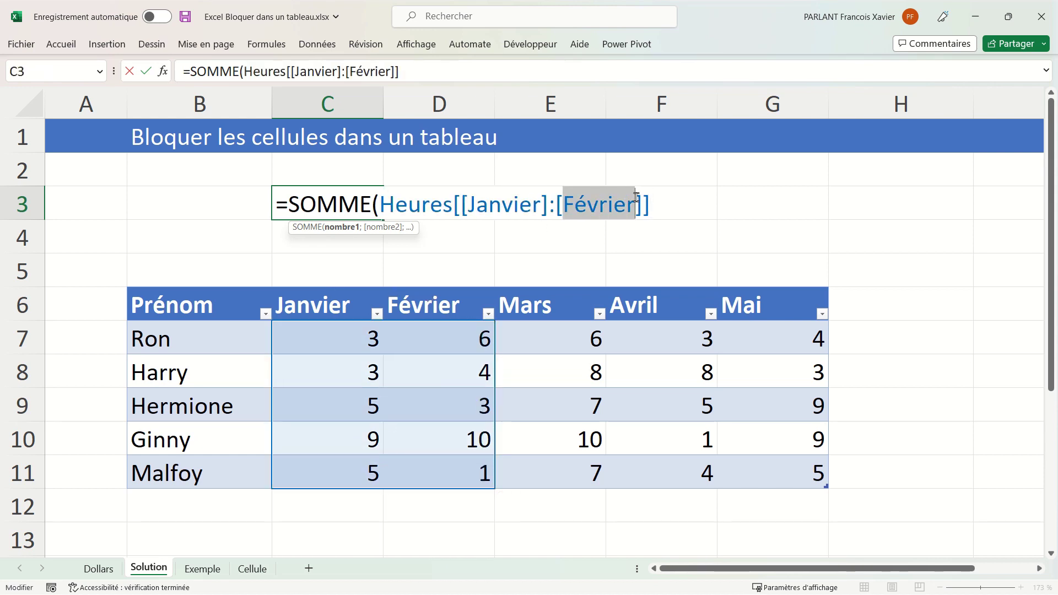
text(Janvier)
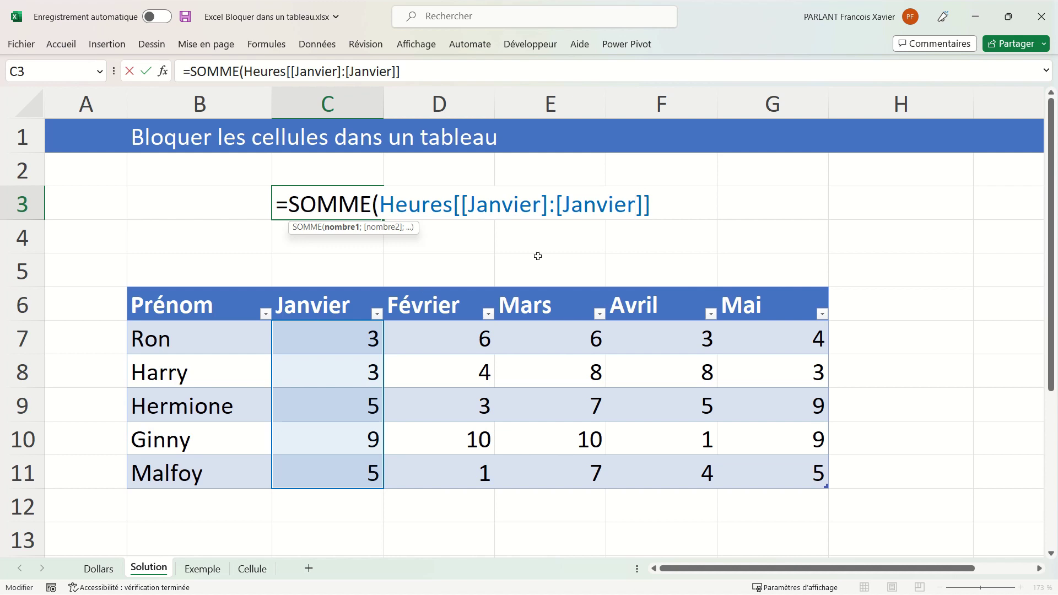
key(Return)
Fill the locked Janvier sum from C3 across to G3 and check the formula in F3
click(337, 205)
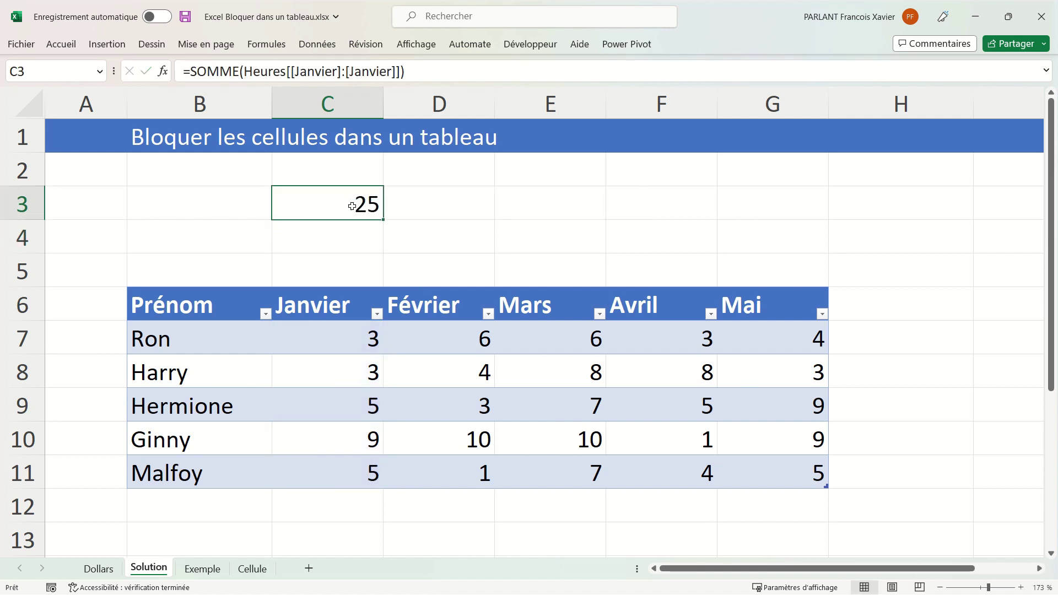
drag(385, 220, 802, 206)
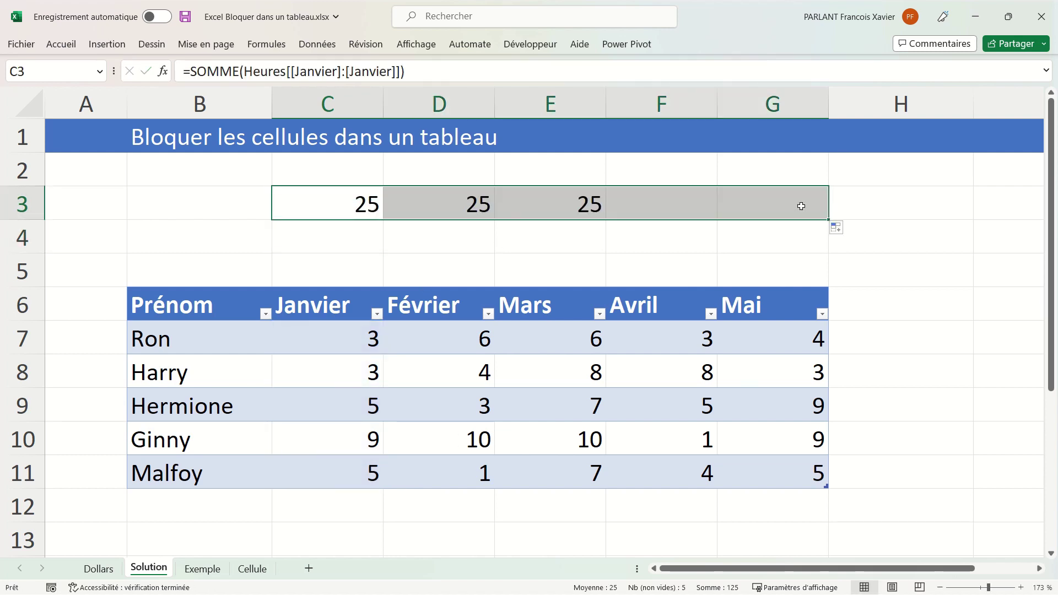
double_click(654, 208)
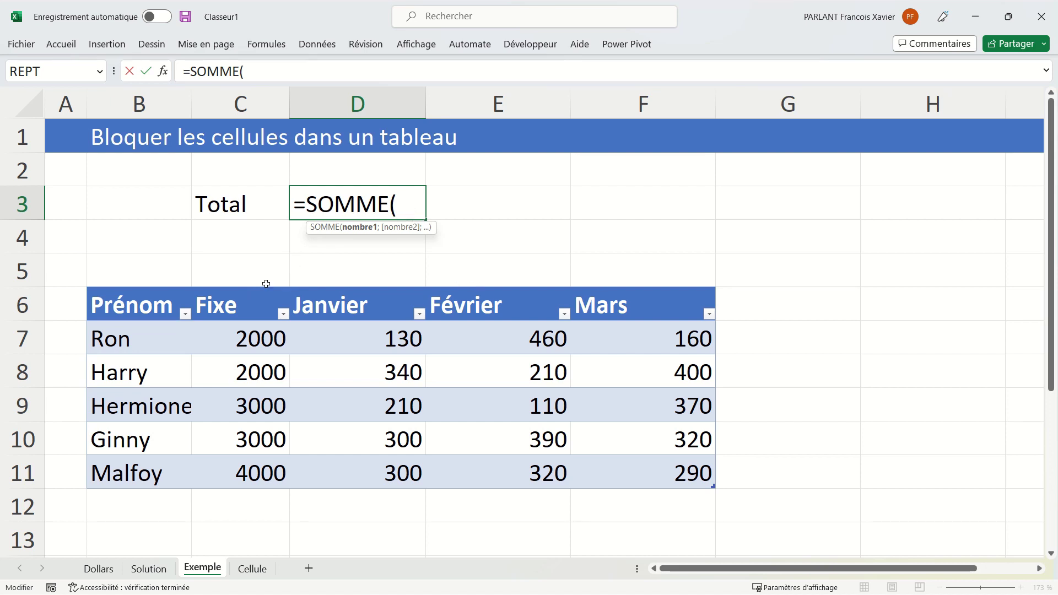
Complete the Total formula in D3 to sum the locked range Rém[[Fixe]:[Fixe]] and the unlocked Janvier column
drag(259, 289, 349, 292)
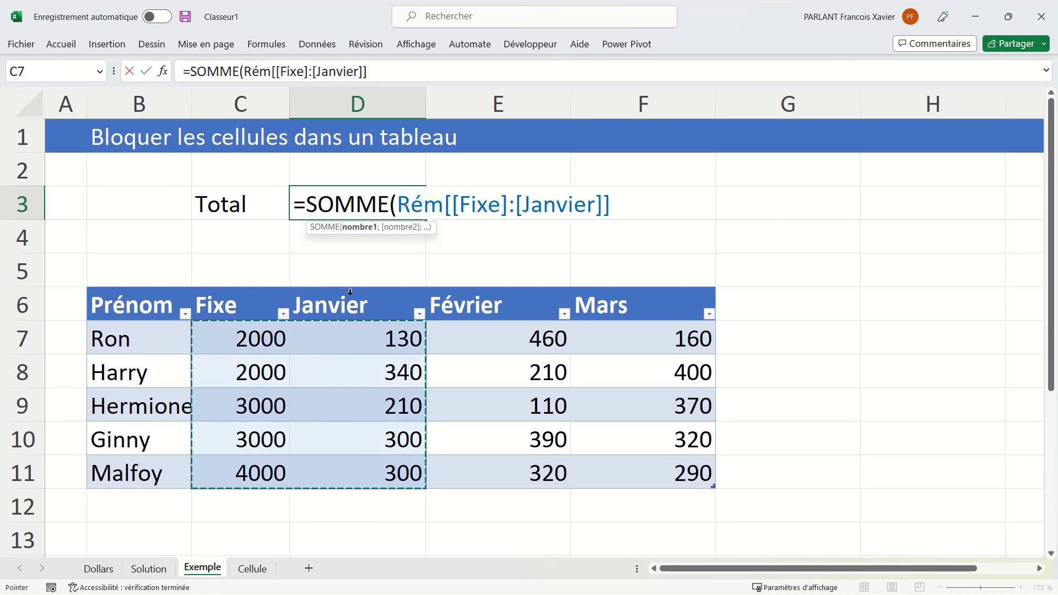
drag(522, 205, 595, 208)
text(fi)
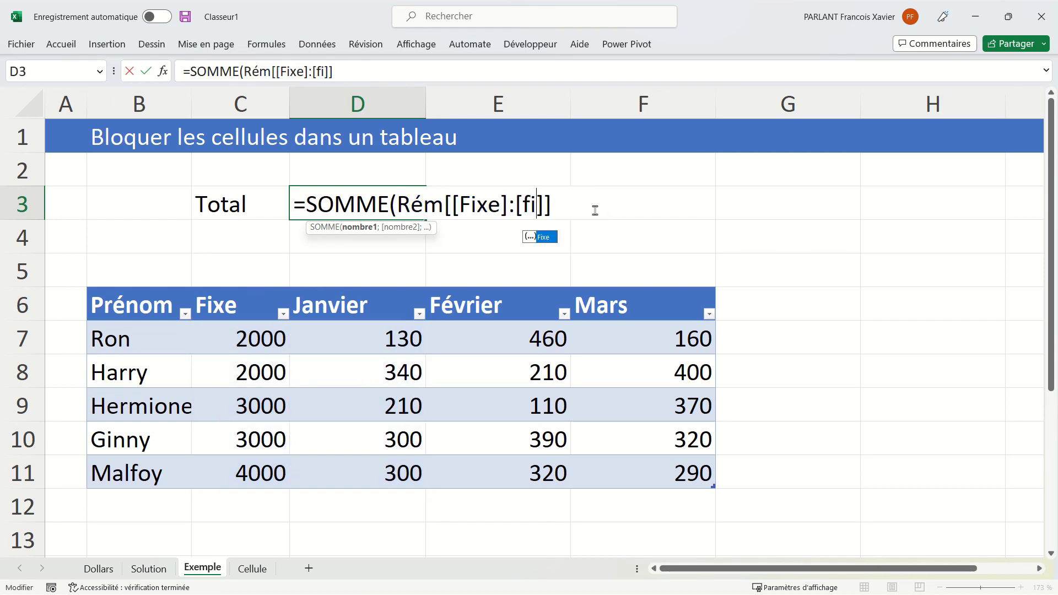
key(Tab)
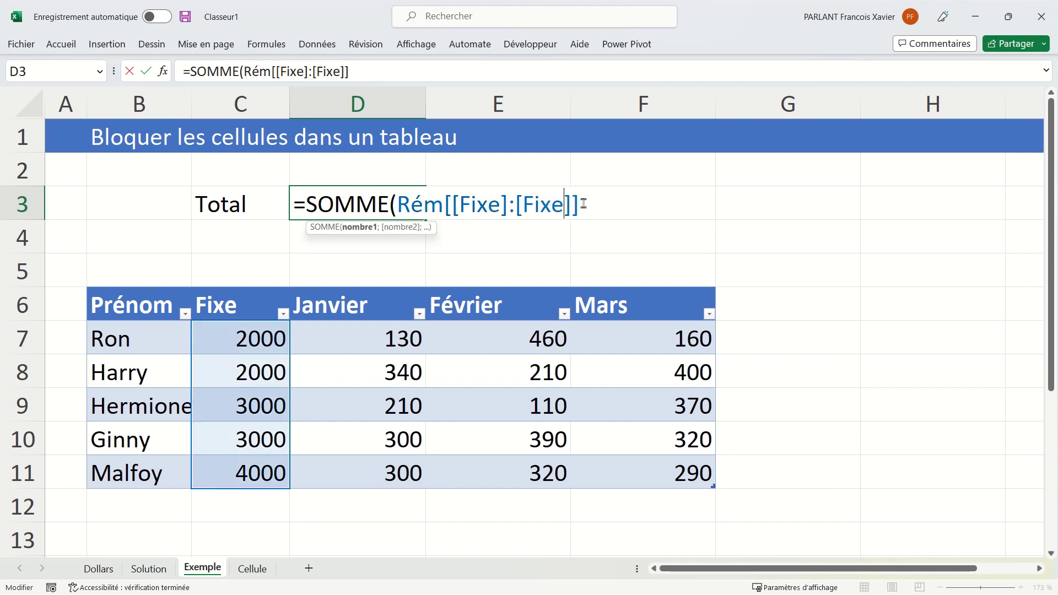
text(;)
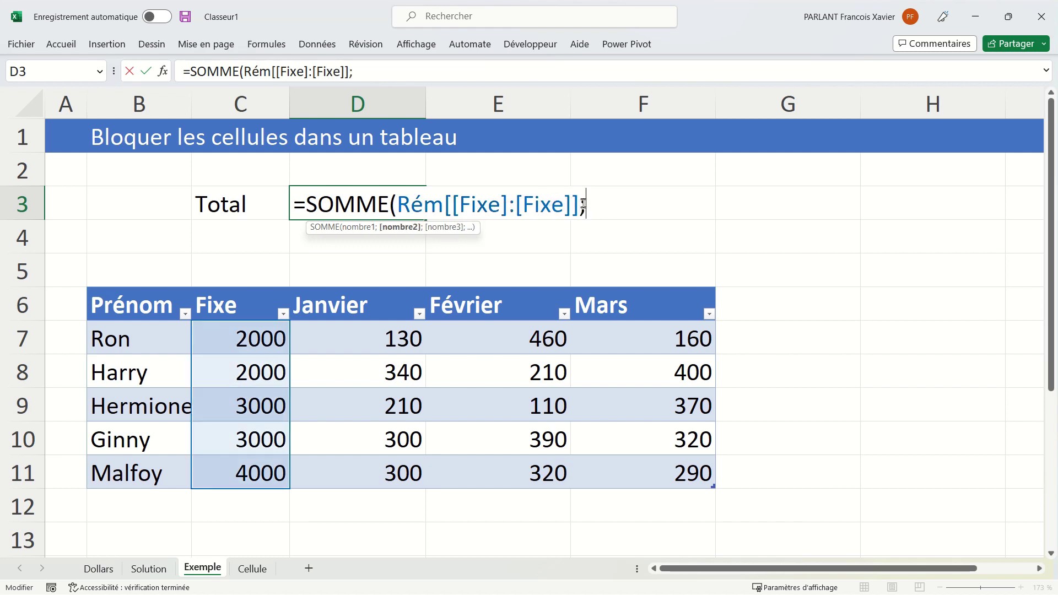
click(395, 289)
key(Return)
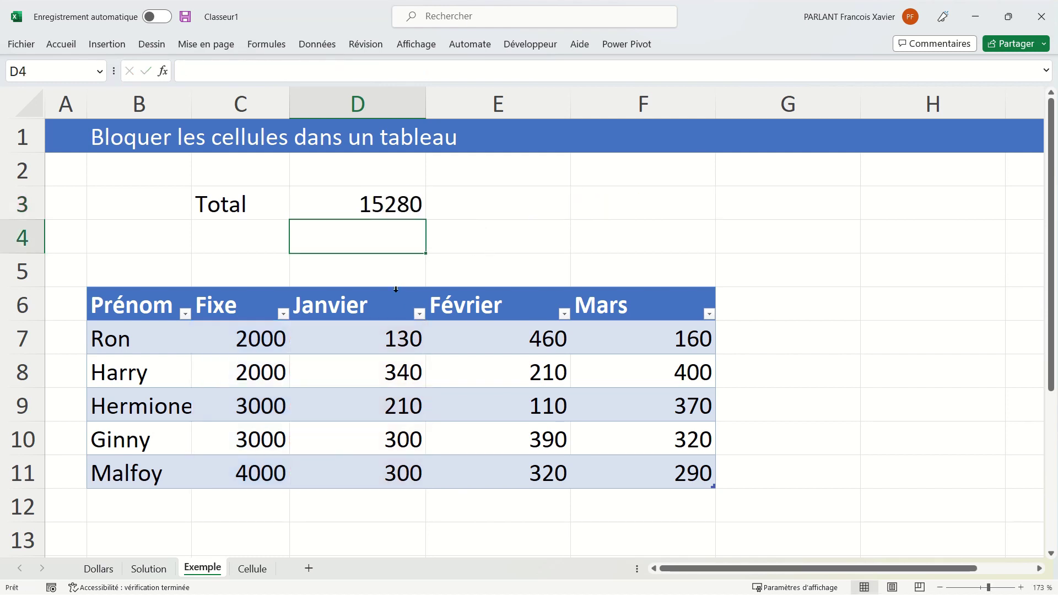
Fill the Total formula from D3 across to F3 and inspect the resulting formula in F3
double_click(392, 204)
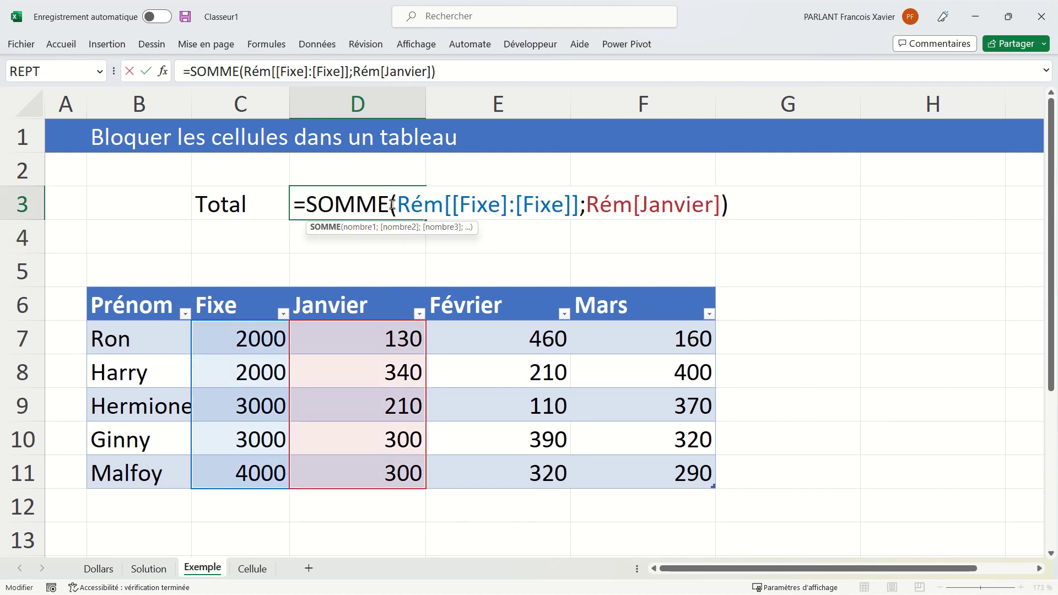
key(Escape)
drag(424, 222, 665, 212)
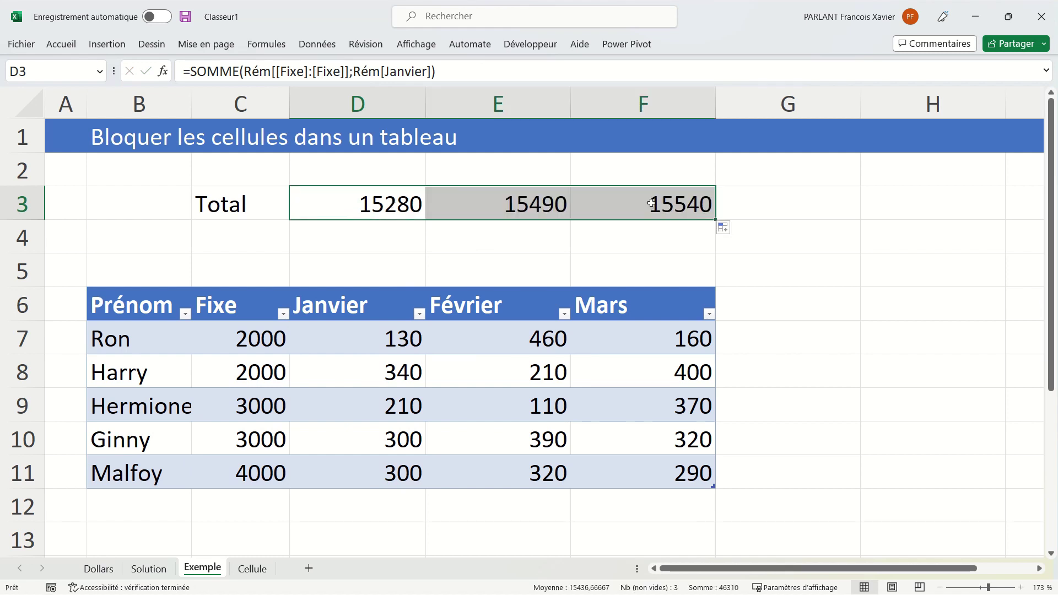
double_click(651, 204)
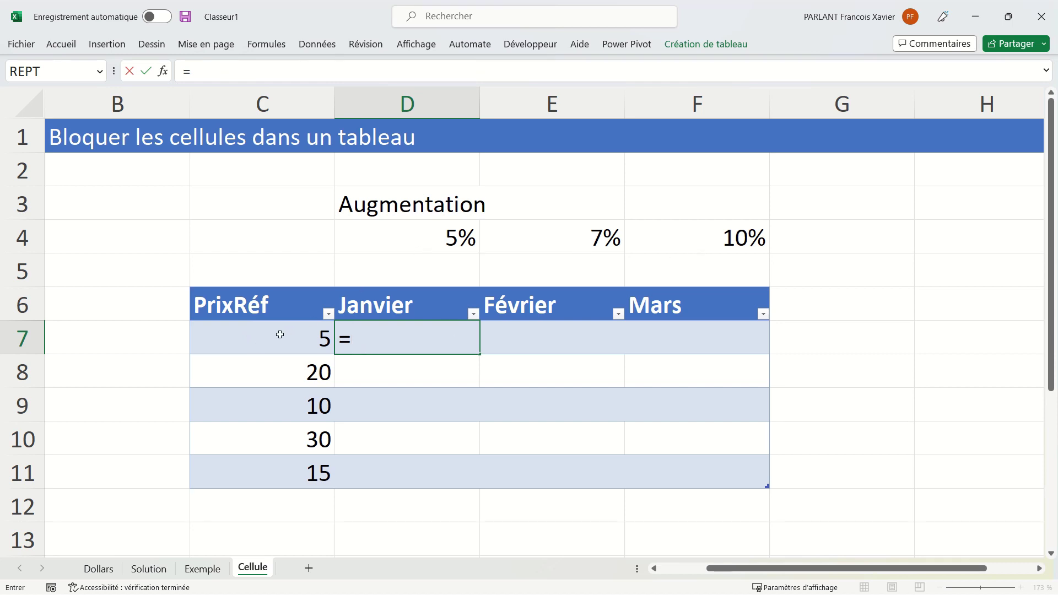
In D7 of the Cellule sheet, start a formula with the locked same-row reference =Prix[@[PrixRéf]:[PrixRéf]]
drag(285, 335, 410, 336)
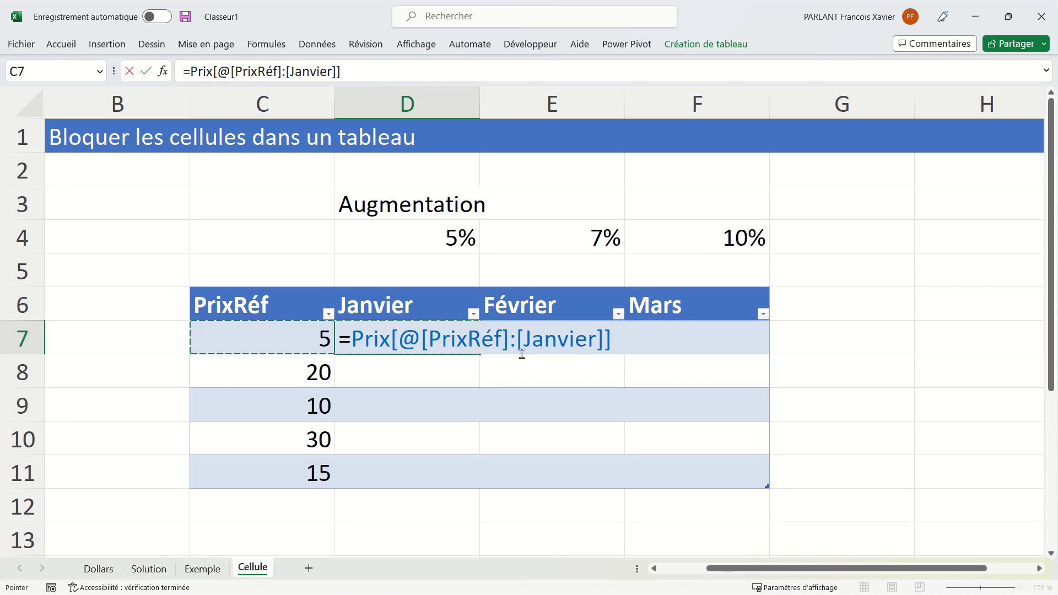
drag(522, 338, 595, 341)
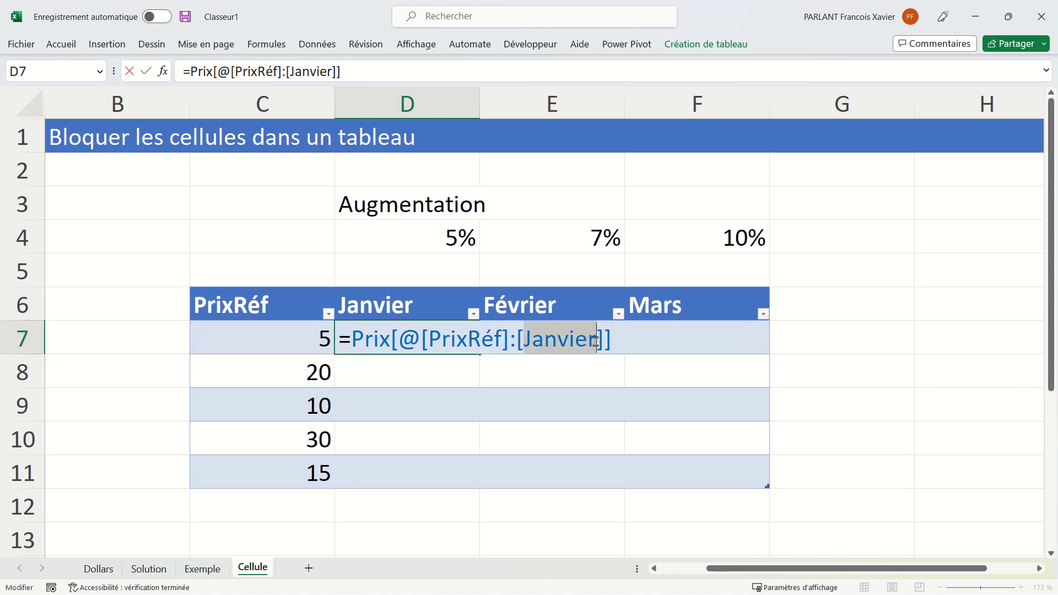
text(pri)
key(Tab)
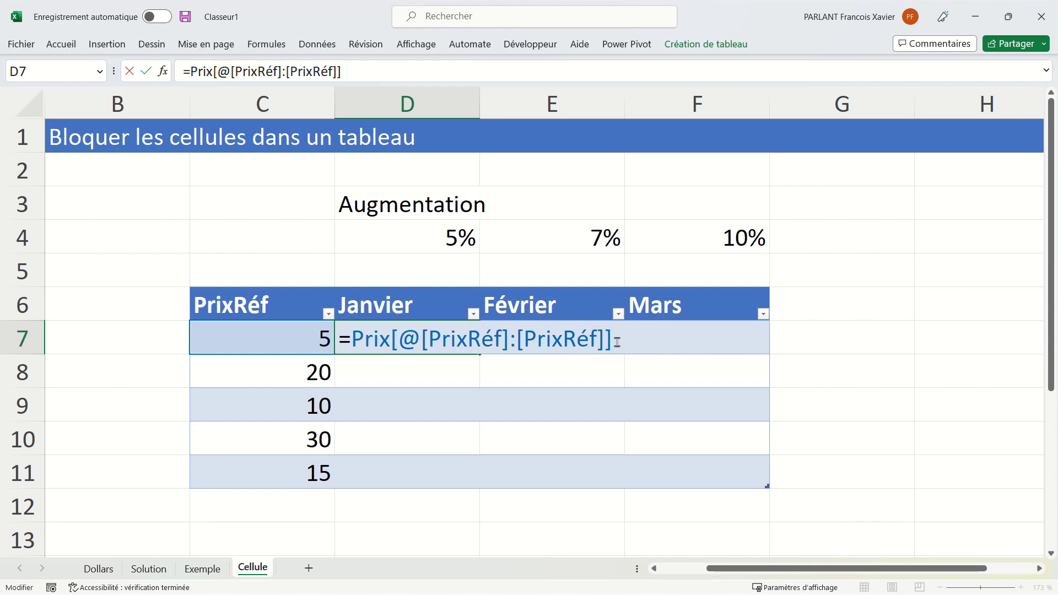
Complete the D7 formula by multiplying the locked PrixRéf reference by the Janvier increase rate, with its row locked as D$4
text(*)
click(445, 238)
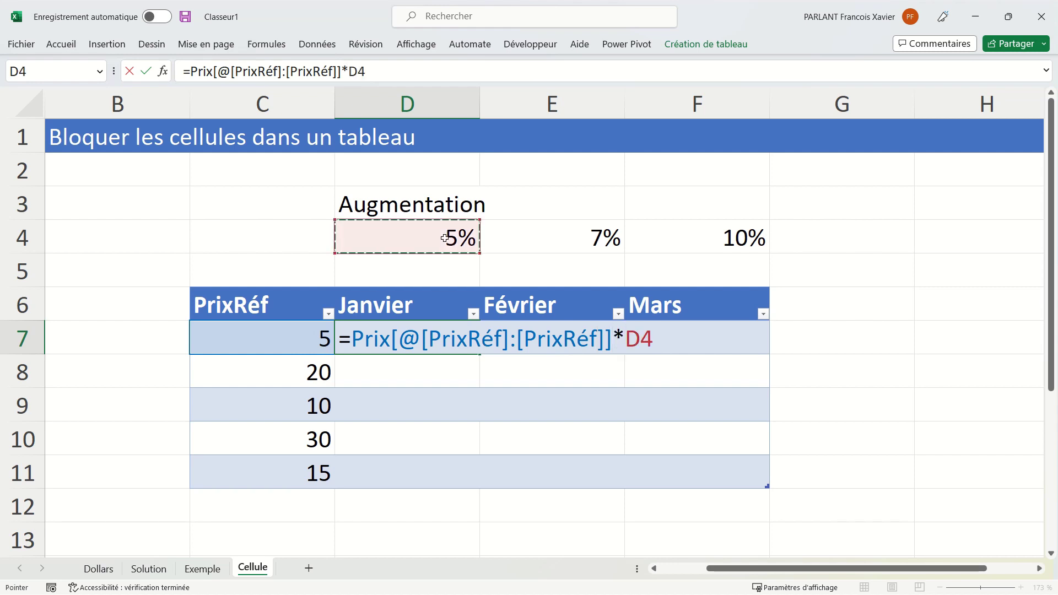
click(634, 338)
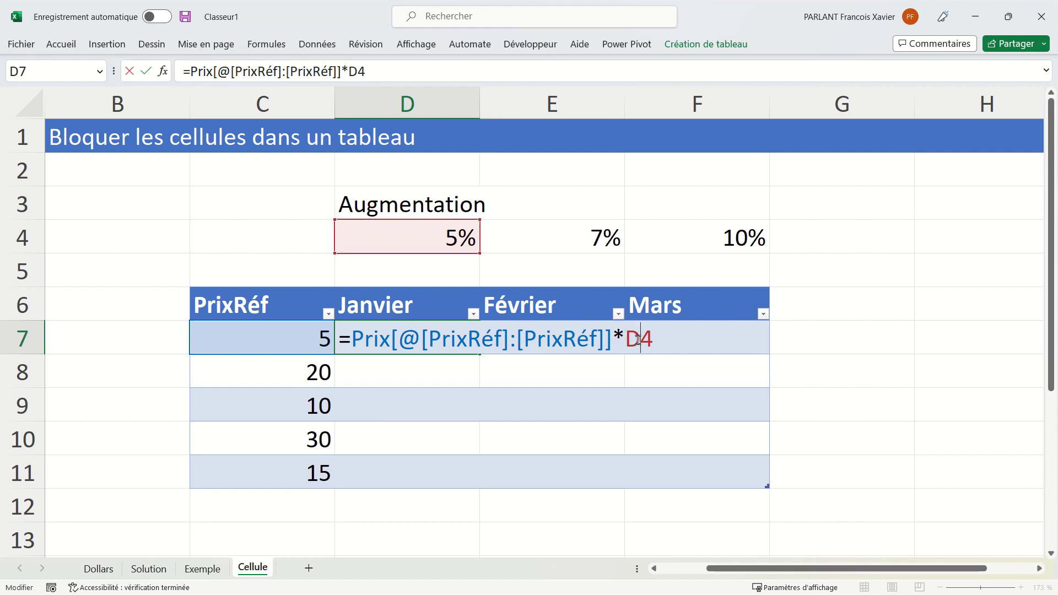
text($)
key(Return)
Fill the Janvier formulas in D7:D11 across to the Mars column and inspect the formula in F7
drag(457, 337, 457, 481)
drag(481, 490, 719, 485)
double_click(696, 340)
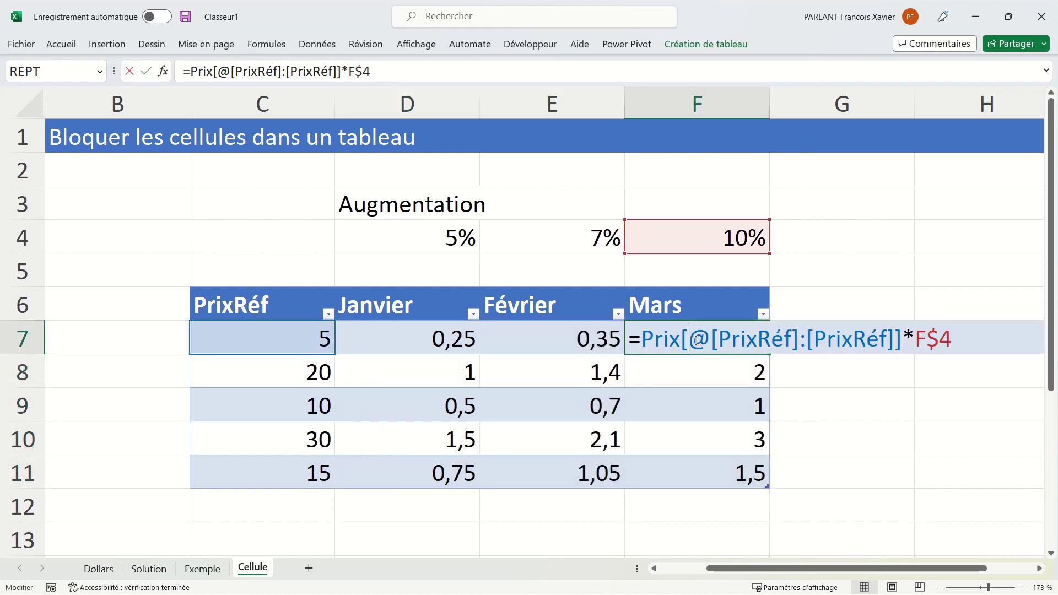